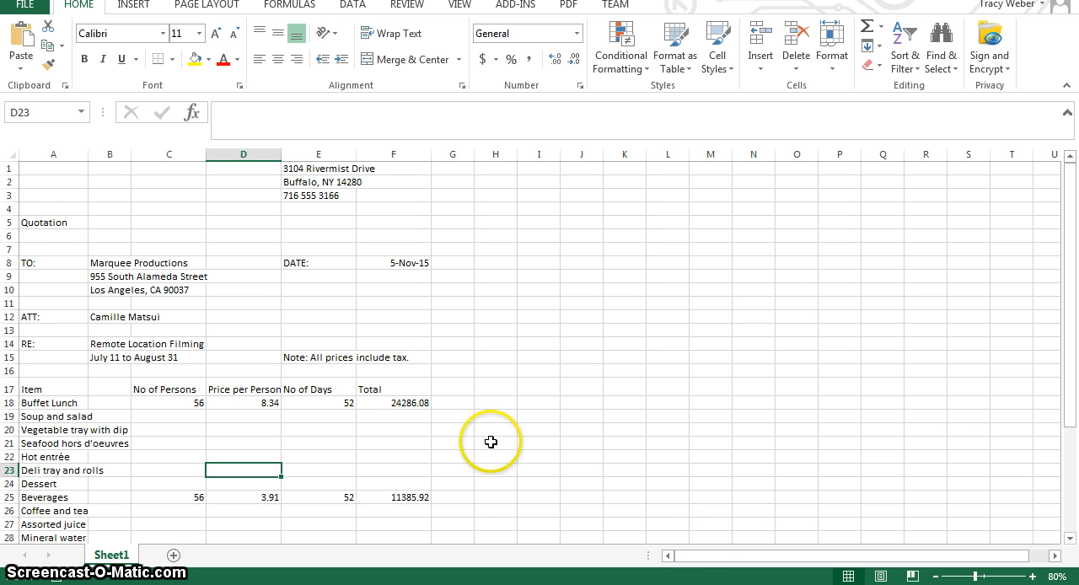
# Select the Quotation title in cell A5 and look over its font formatting options, leaving them as they are.
pyautogui.click(53, 224)
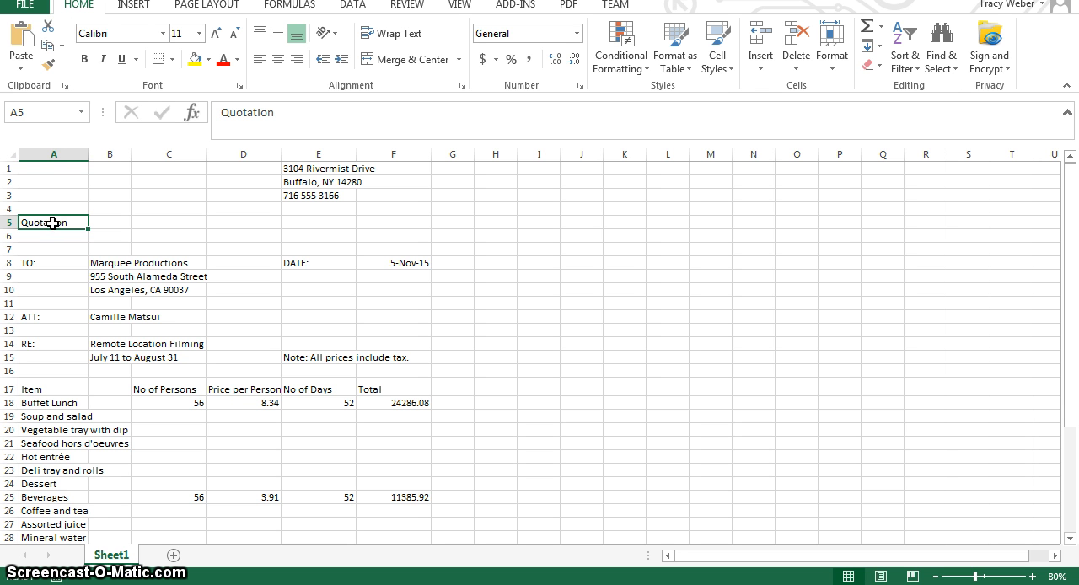
pyautogui.click(33, 59)
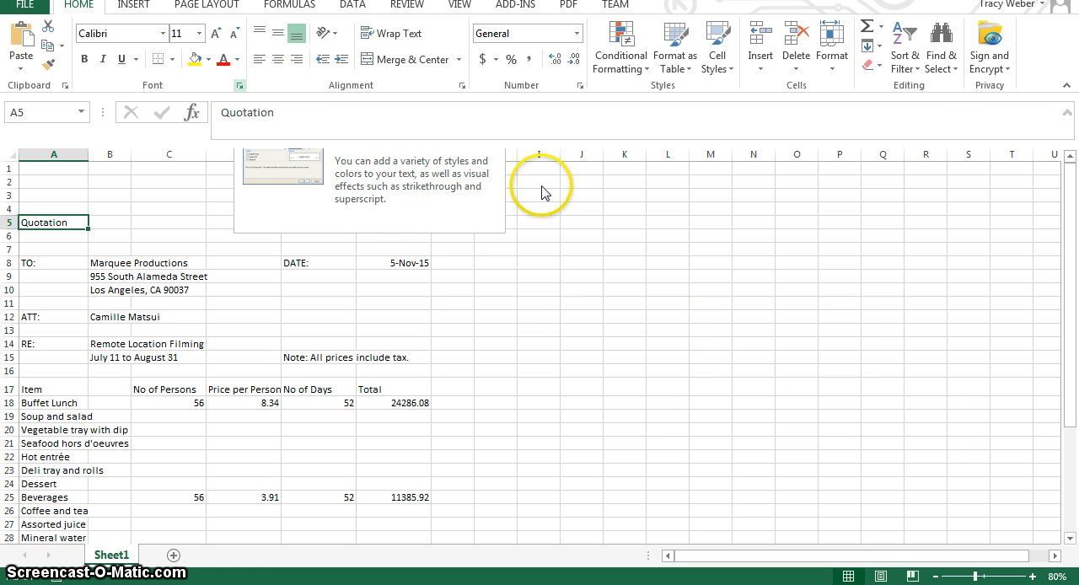
pyautogui.hotkey('ctrl', 'shift', 'f')
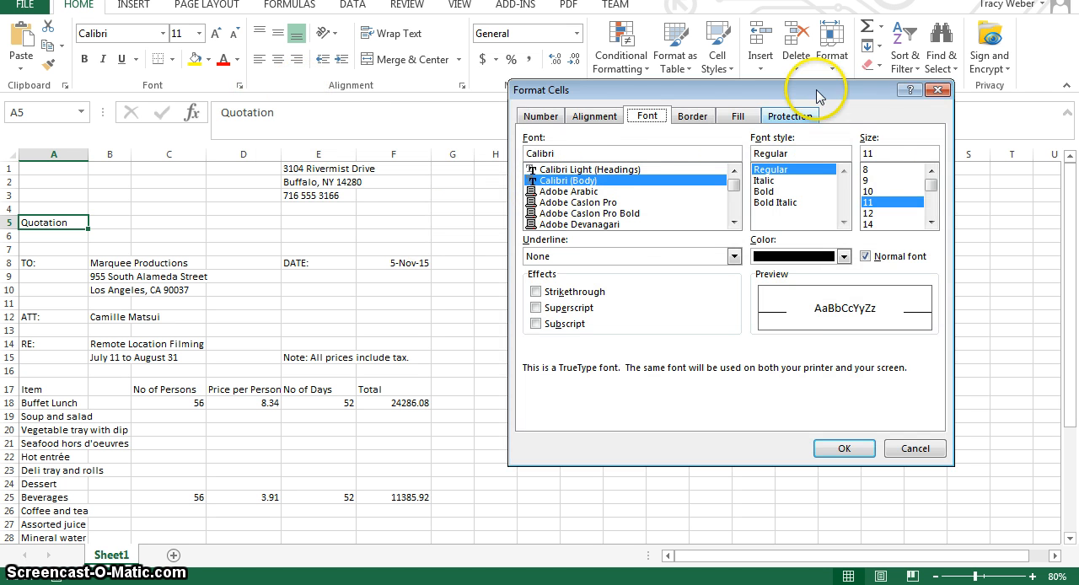
pyautogui.click(938, 89)
# Change the font of the Quotation title in cell A5 to Book Antiqua.
pyautogui.click(166, 35)
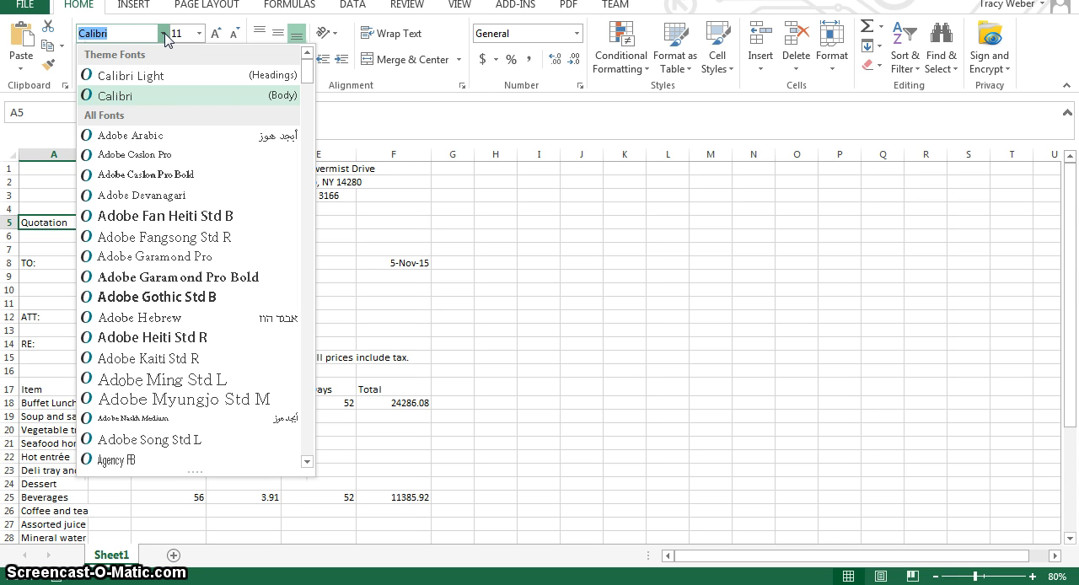
pyautogui.moveTo(308, 75); pyautogui.dragTo(313, 108)
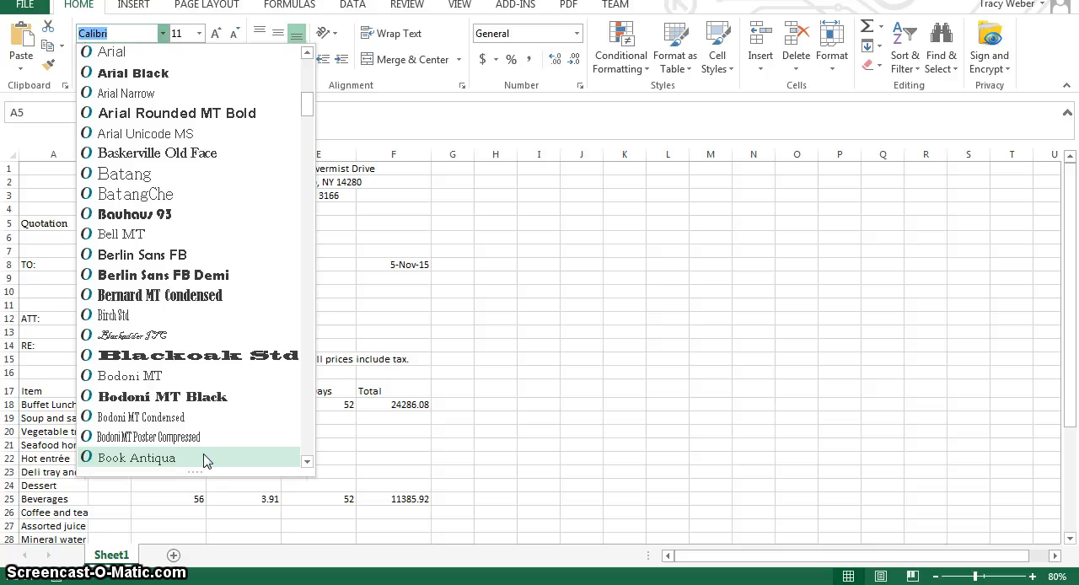
pyautogui.click(206, 460)
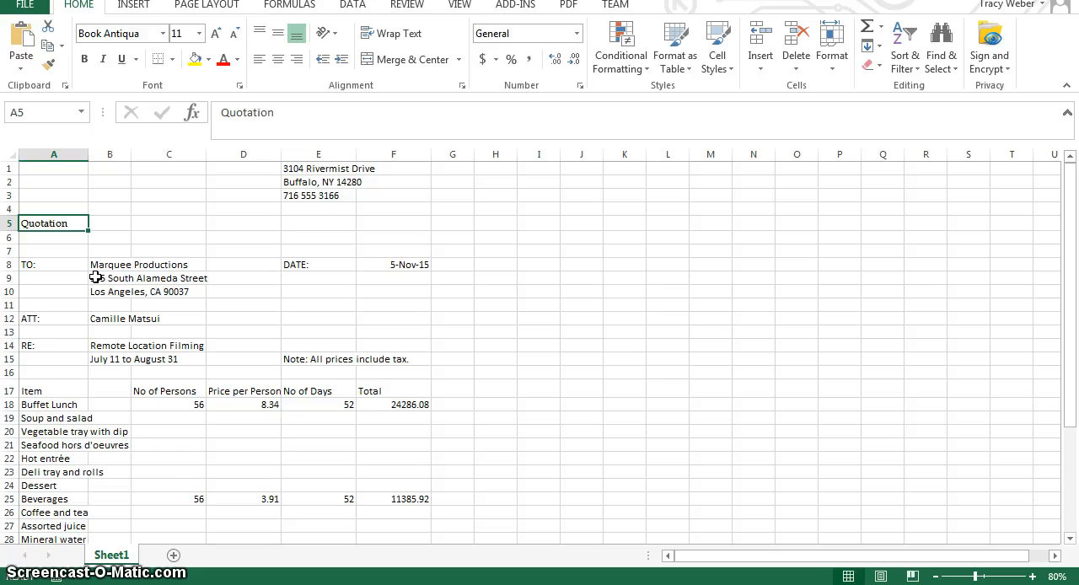
# Set the Quotation title in cell A5 to font size 18 and give its text the standard Blue color.
pyautogui.click(172, 37)
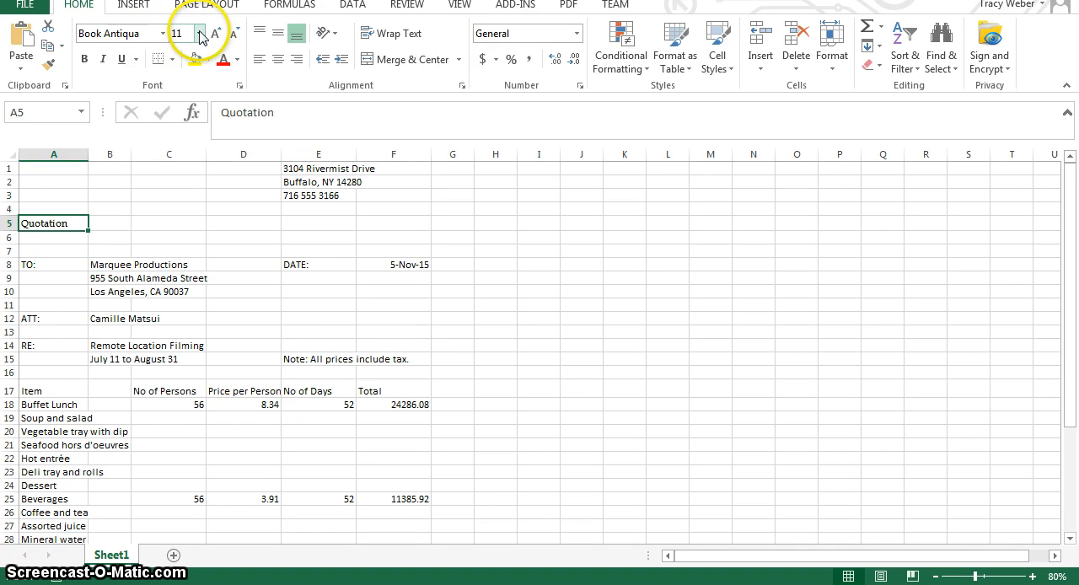
pyautogui.click(199, 34)
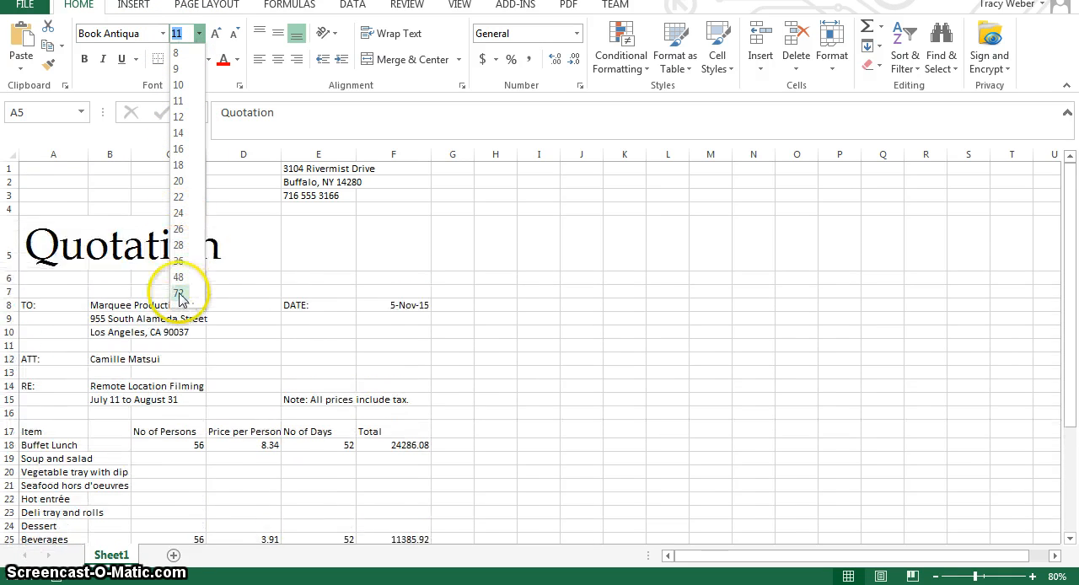
pyautogui.click(178, 166)
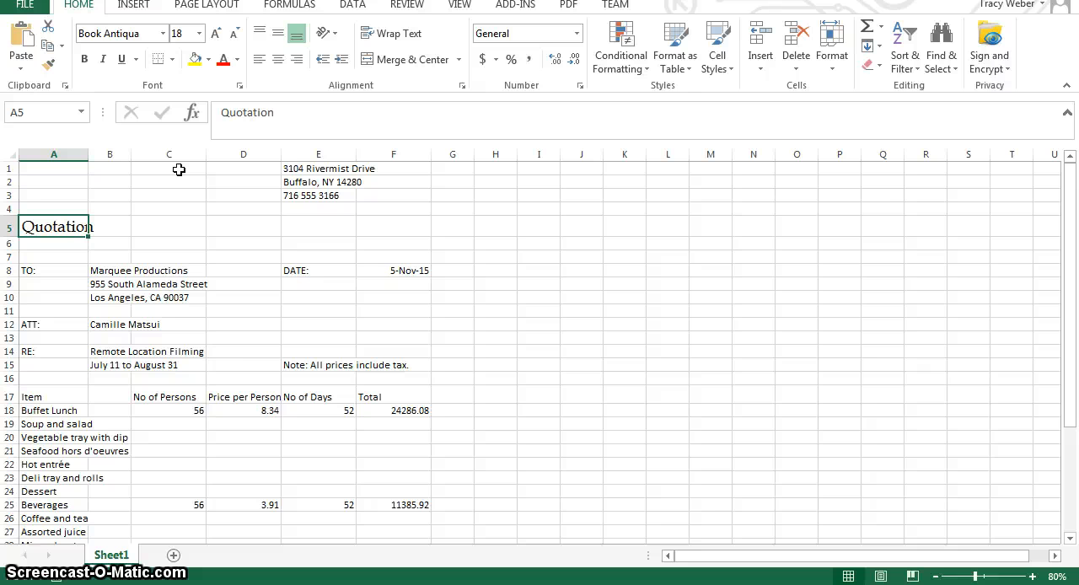
pyautogui.click(239, 59)
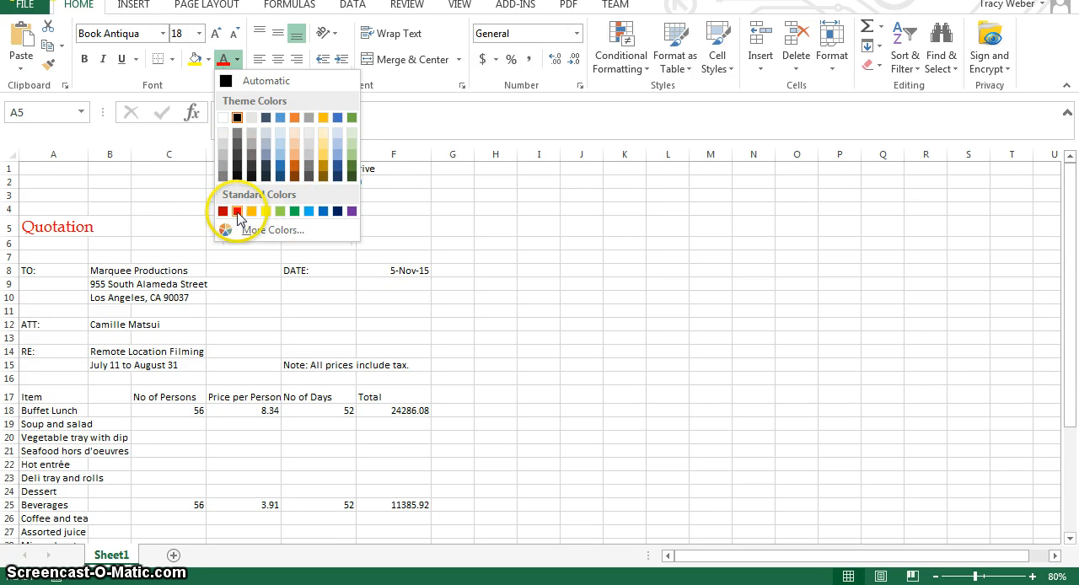
pyautogui.click(322, 211)
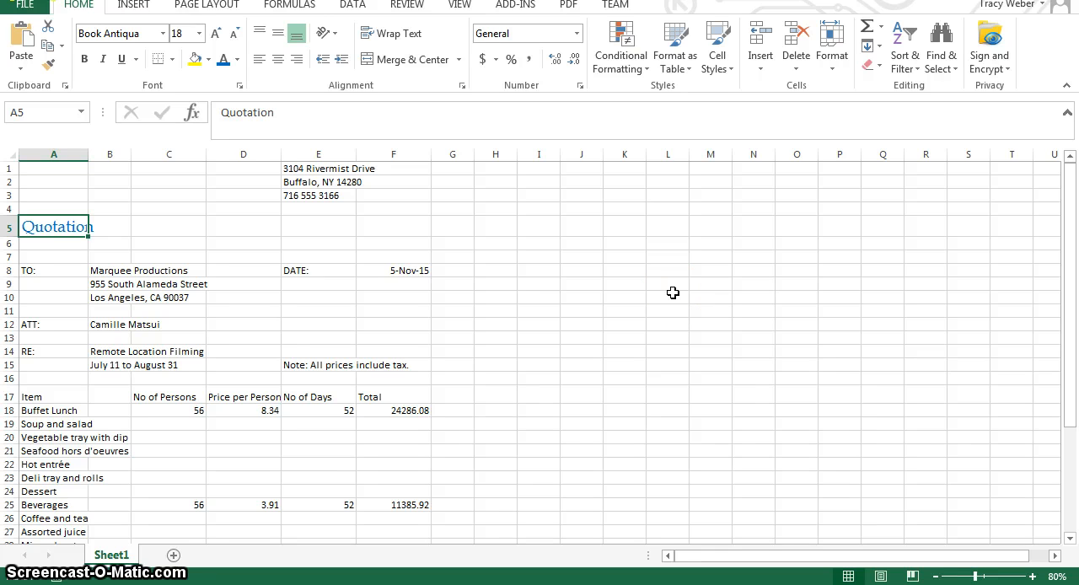
# Merge and center the Quotation title across cells A5 to F5.
pyautogui.hotkey('shift', 'Right')
pyautogui.hotkey('shift', 'Right')
pyautogui.hotkey('shift', 'Right')
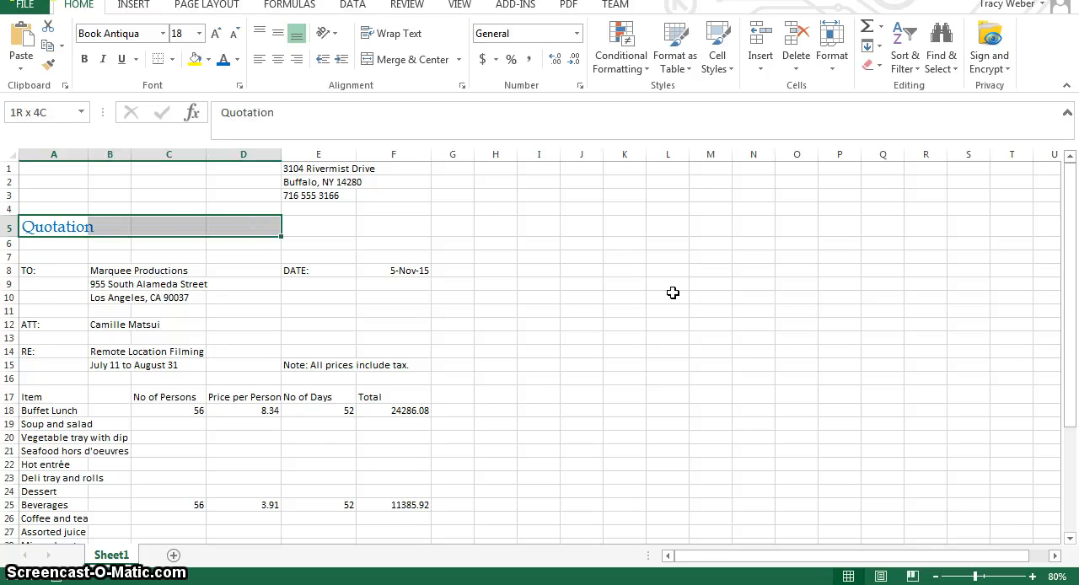
pyautogui.hotkey('shift', 'Right')
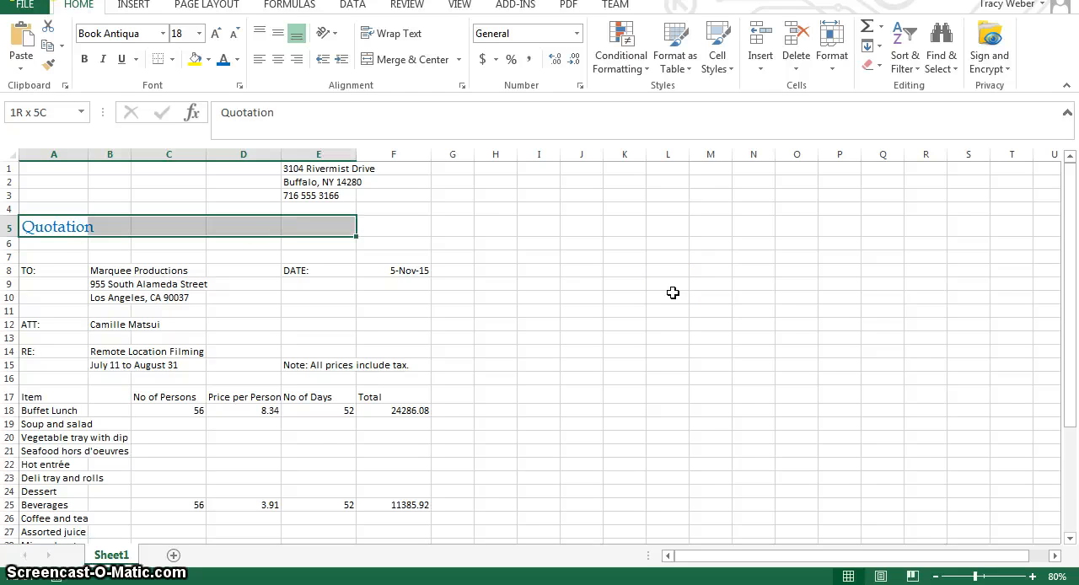
pyautogui.hotkey('shift', 'Right')
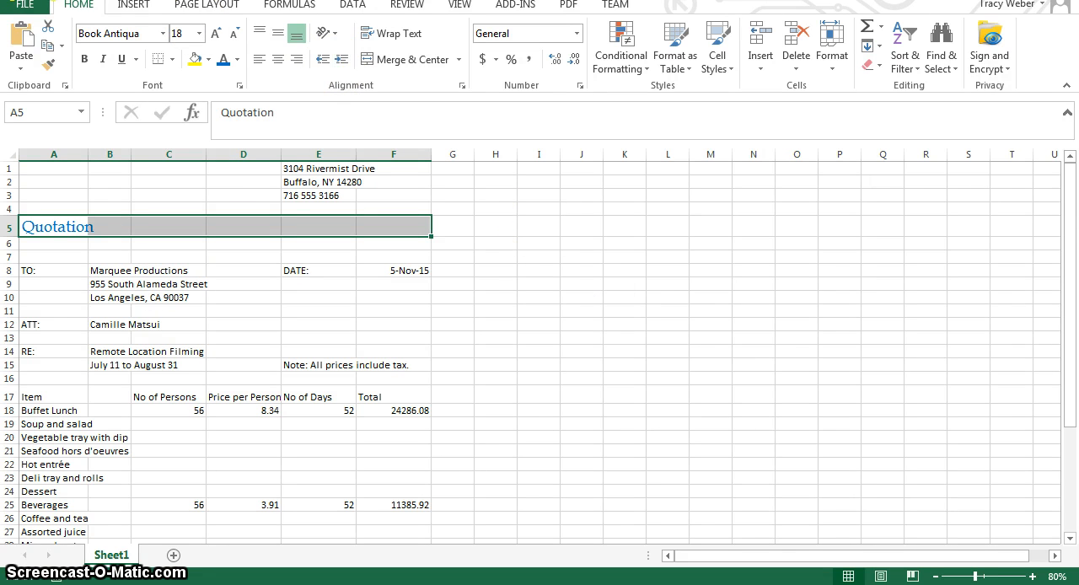
pyautogui.click(402, 57)
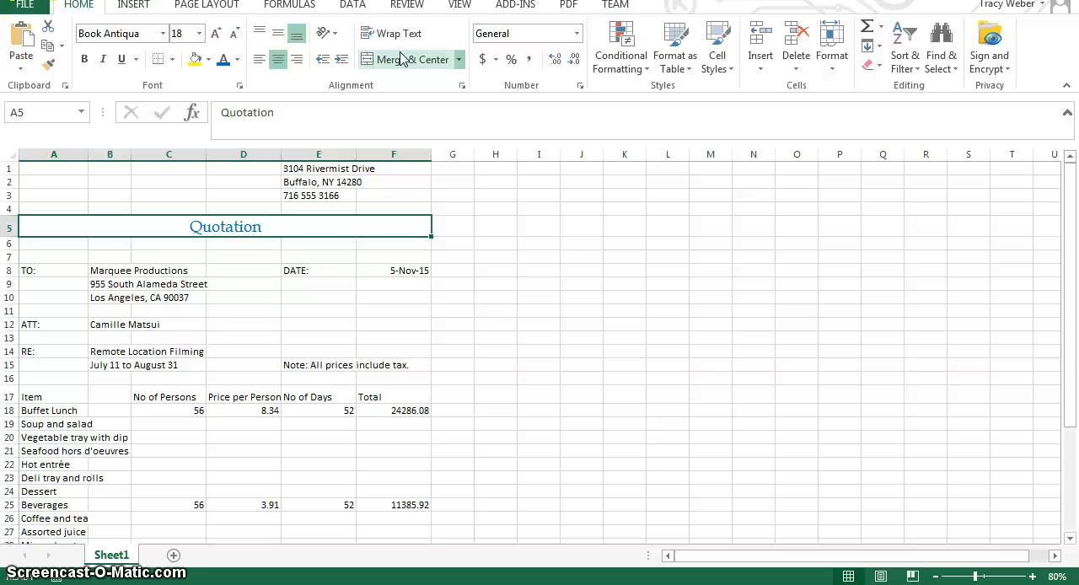
# Fill the merged Quotation title cell with the theme color Blue, Accent 5, Lighter 80%.
pyautogui.click(209, 60)
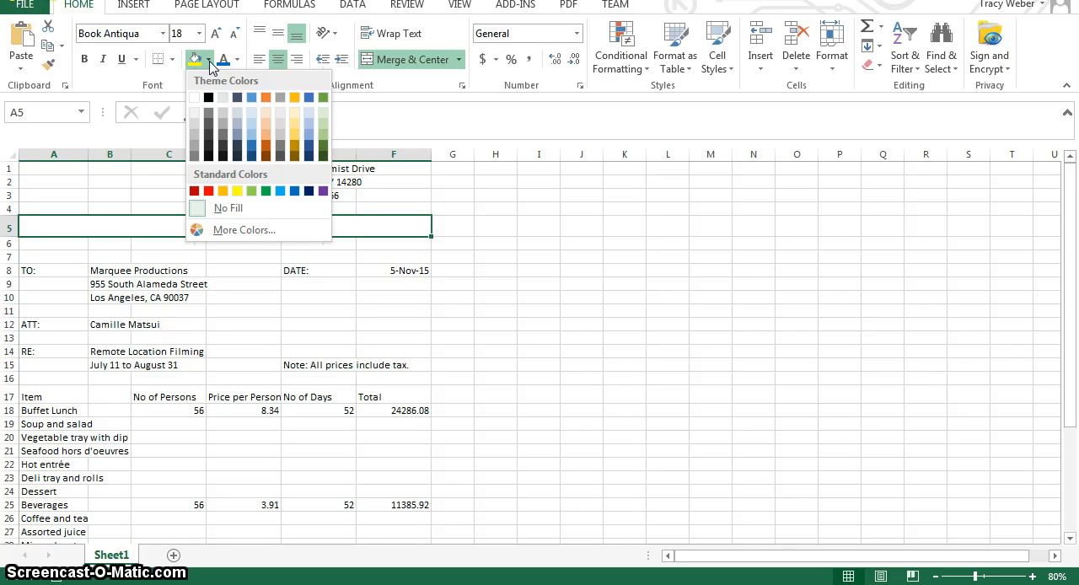
pyautogui.click(238, 113)
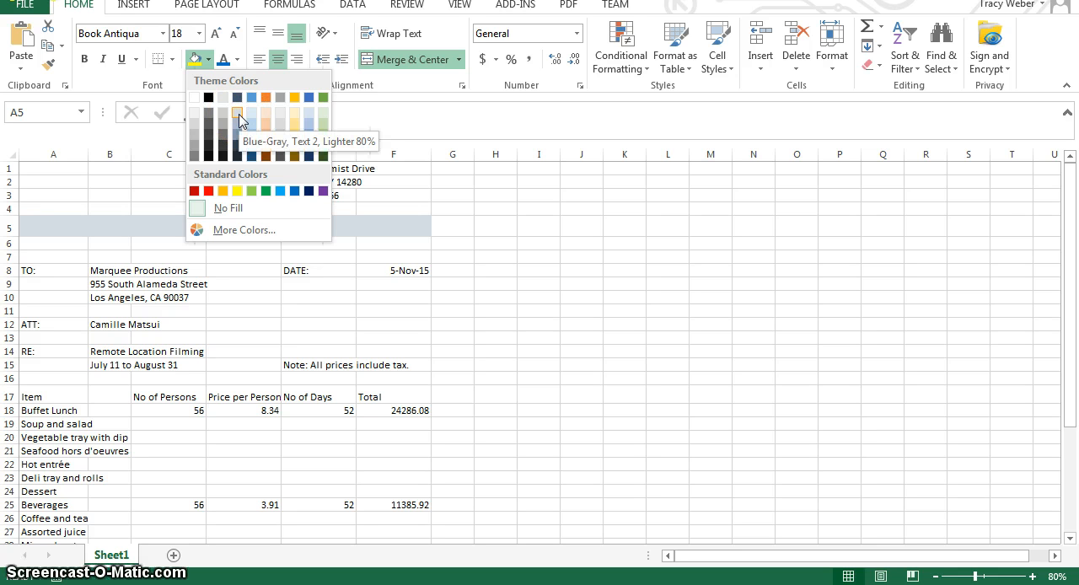
pyautogui.click(252, 97)
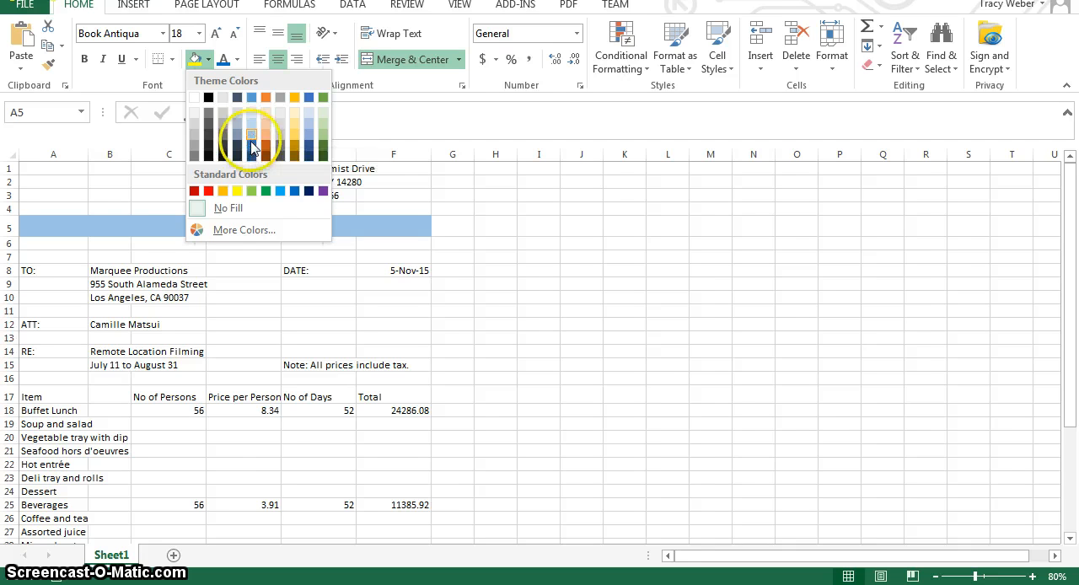
pyautogui.click(308, 147)
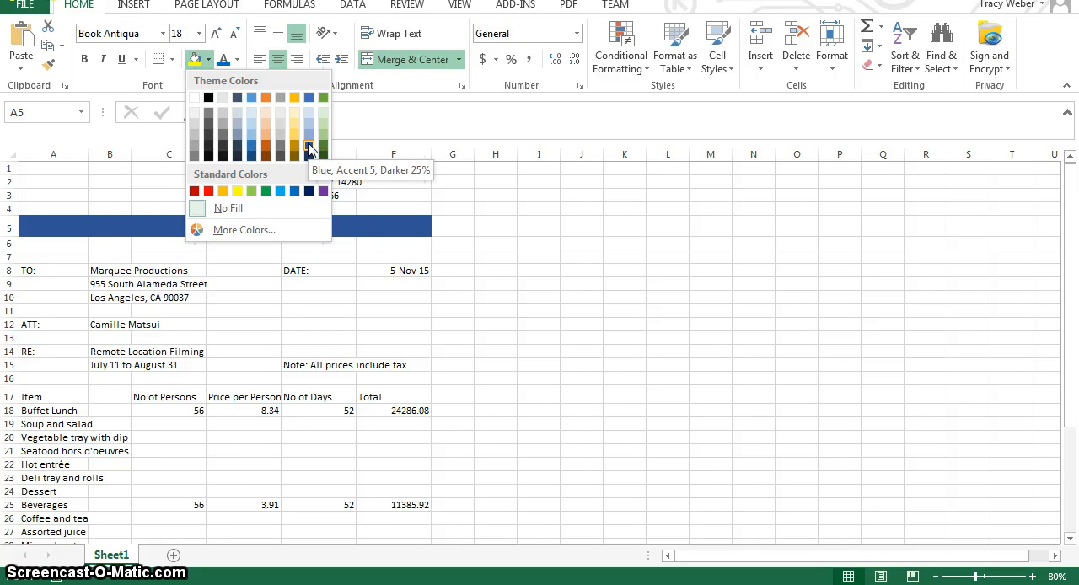
pyautogui.click(309, 136)
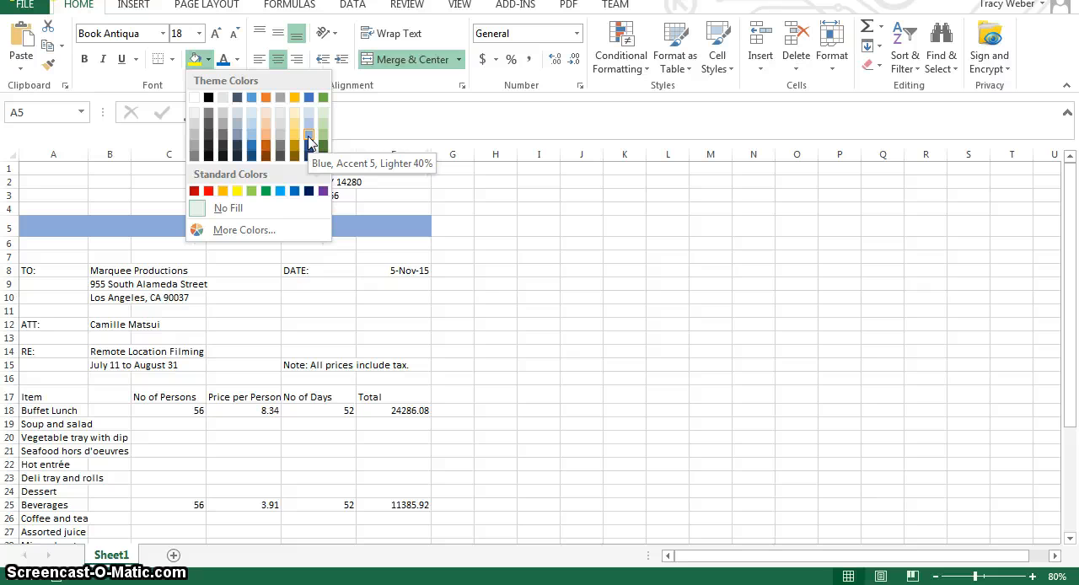
pyautogui.click(309, 147)
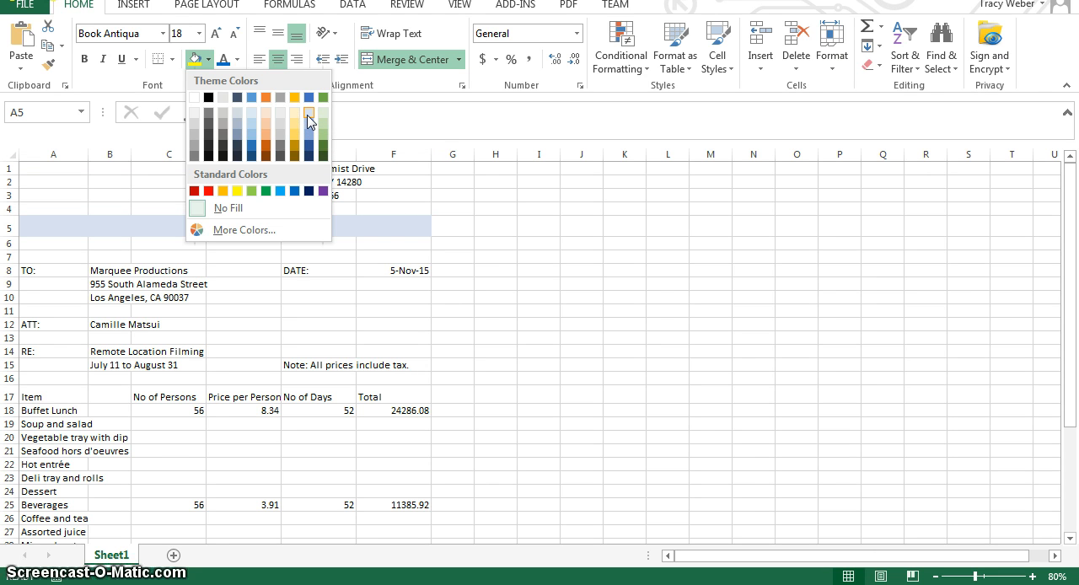
pyautogui.click(308, 121)
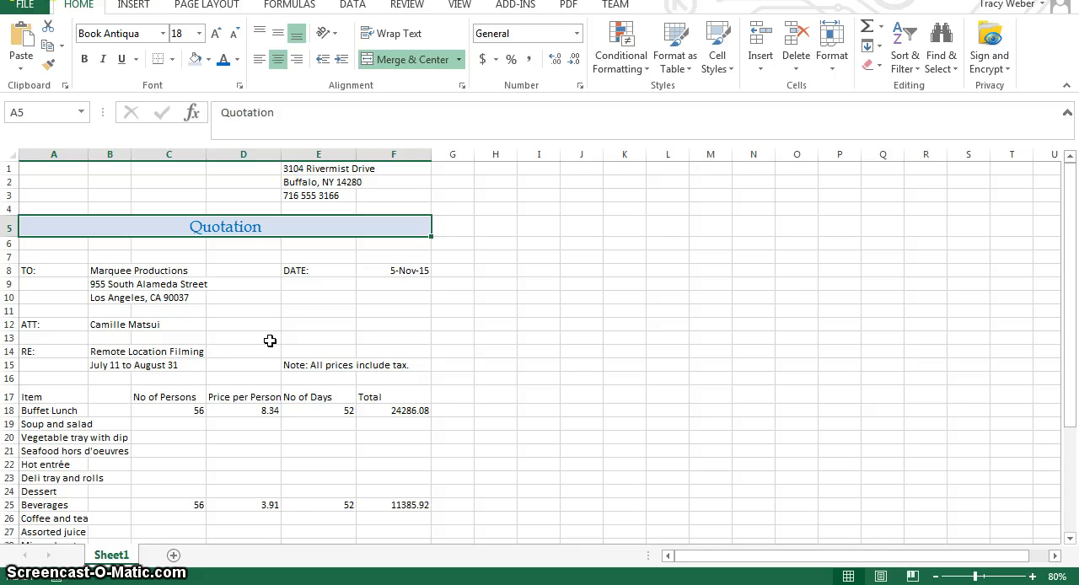
pyautogui.click(208, 60)
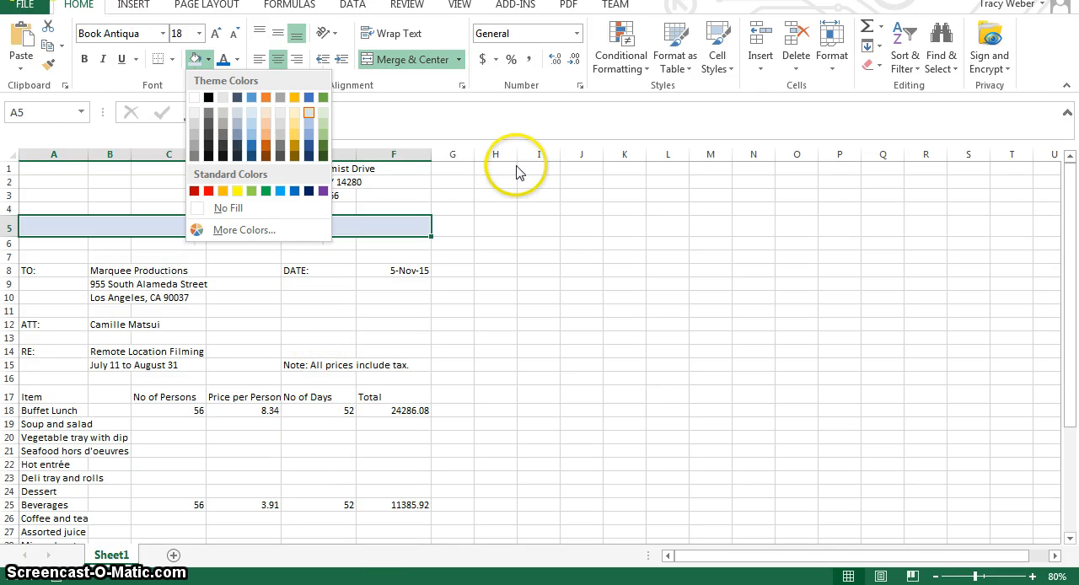
# Go to the grand total in cell F36 and make it bold and italic.
pyautogui.click(32, 111)
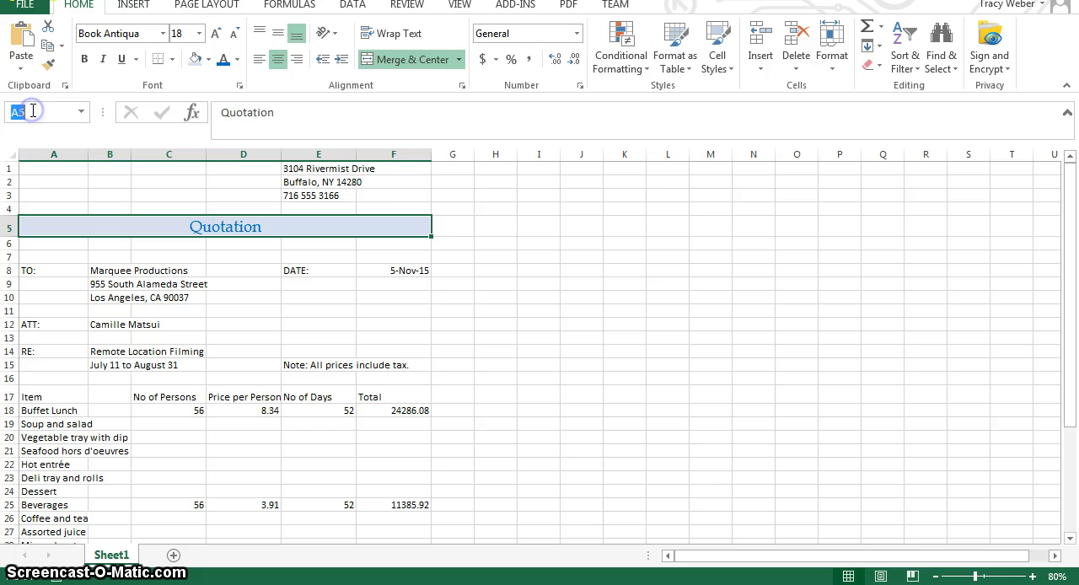
pyautogui.write('f')
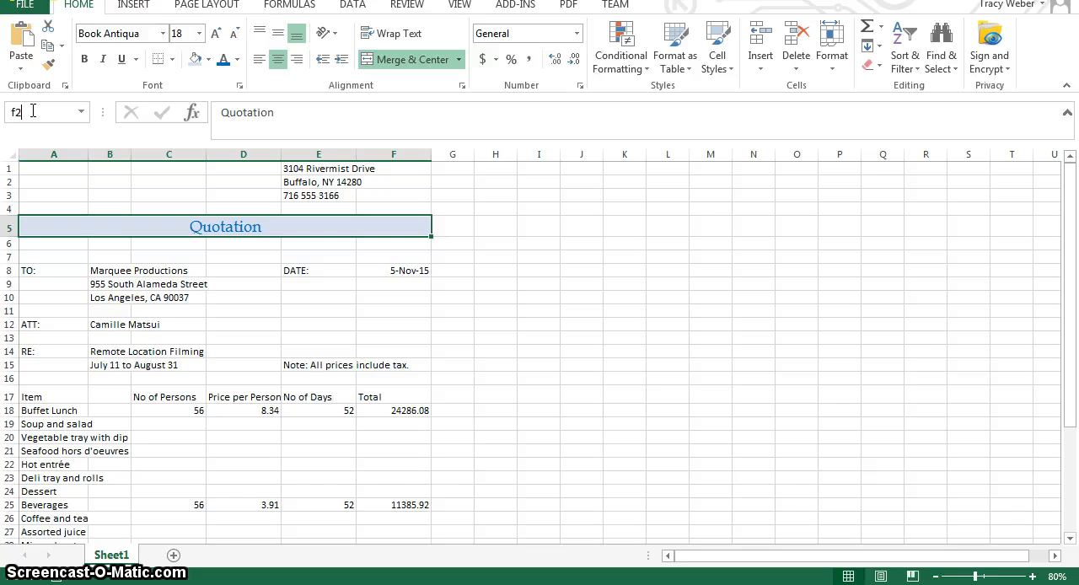
pyautogui.write('36')
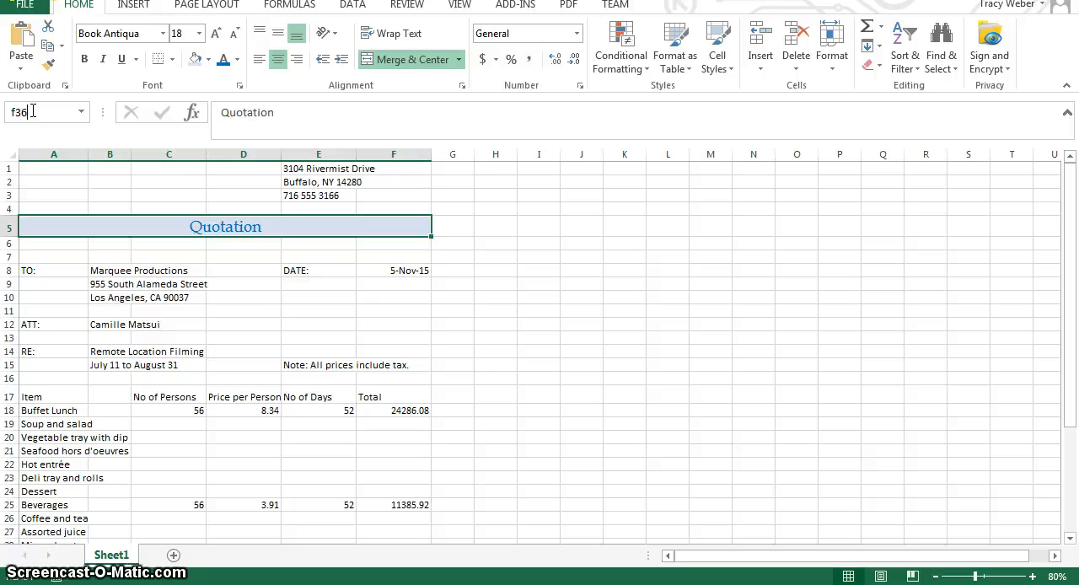
pyautogui.press('Return')
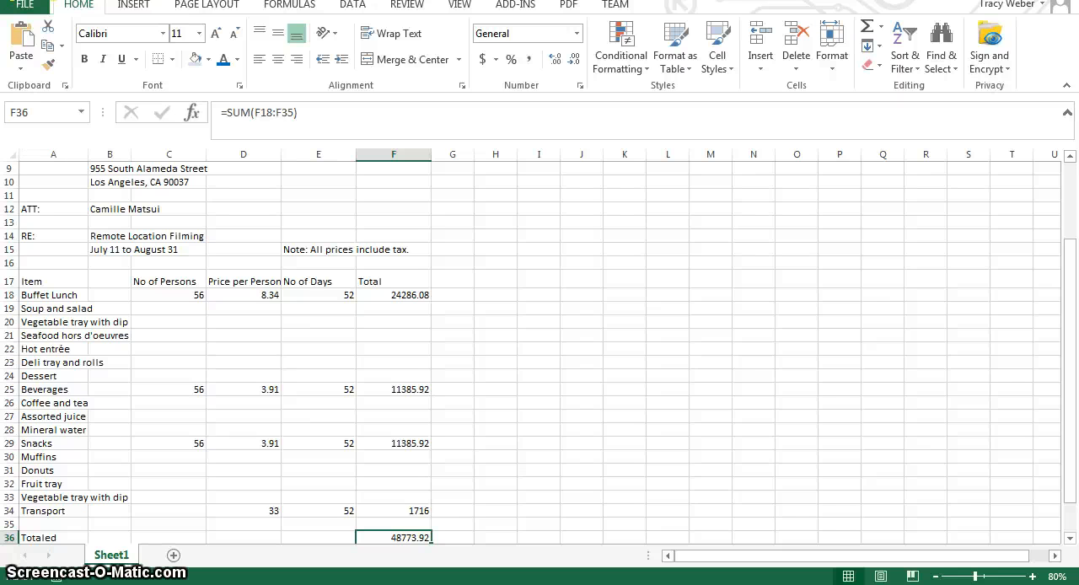
pyautogui.click(85, 59)
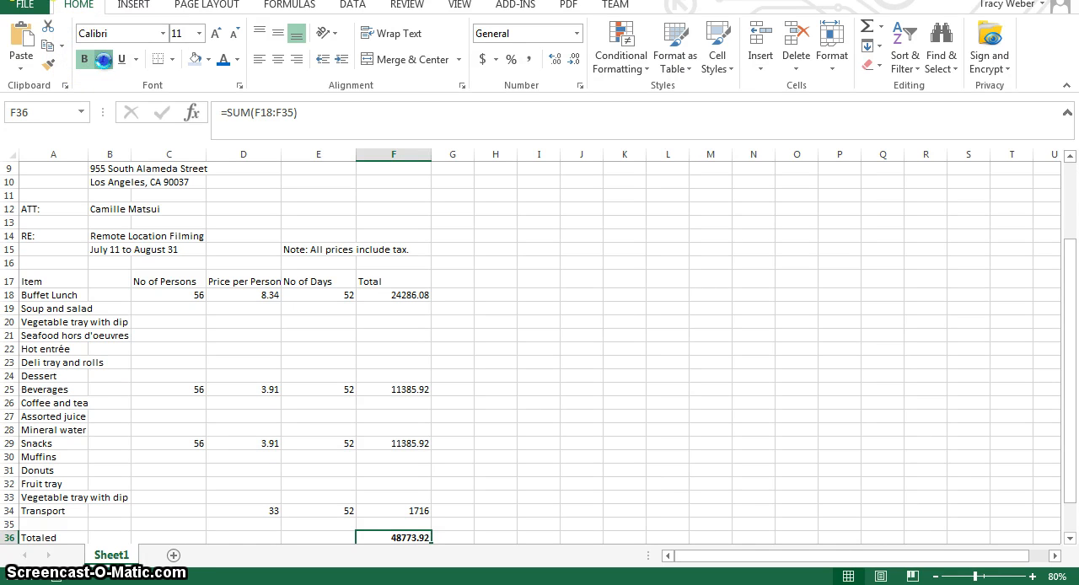
pyautogui.click(104, 59)
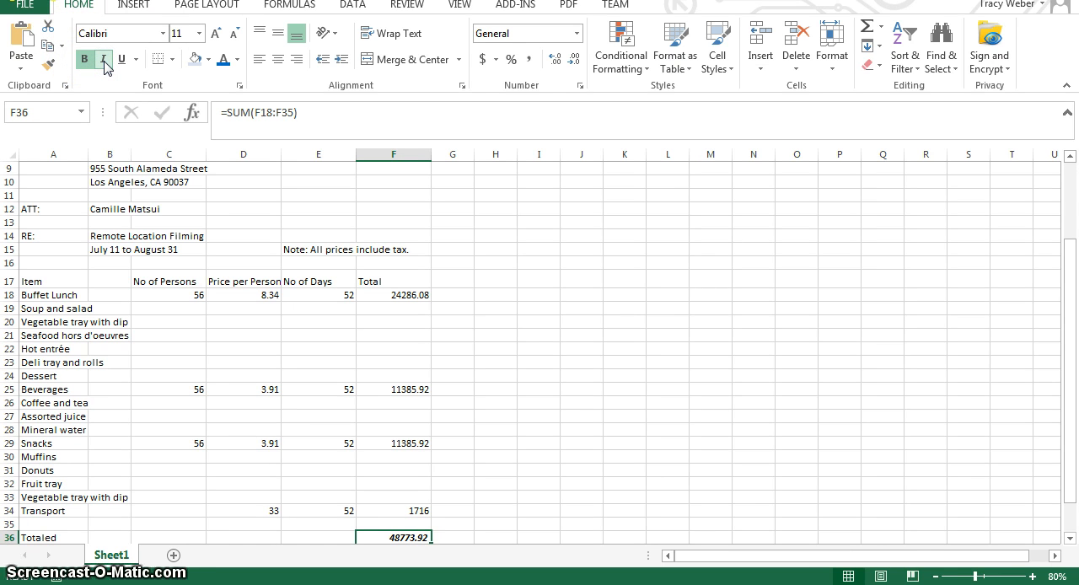